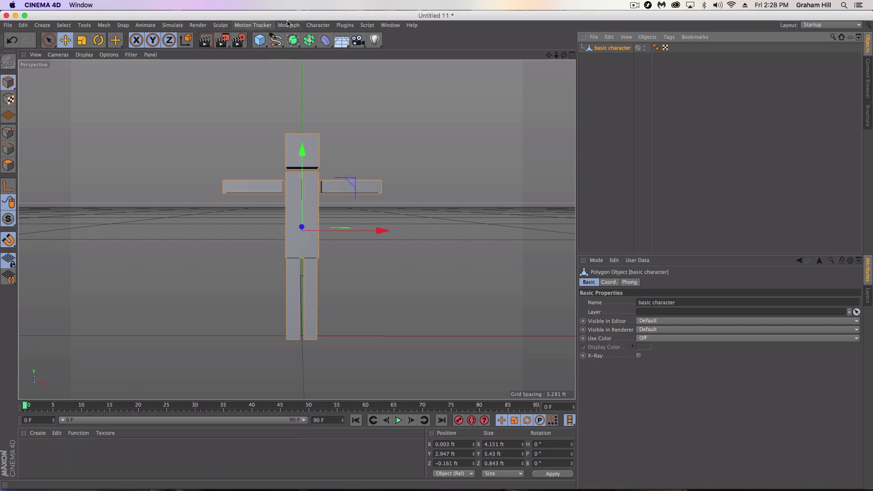
Step: Create a Character object with the Advanced Biped template and build its Root and Spine components
click(318, 25)
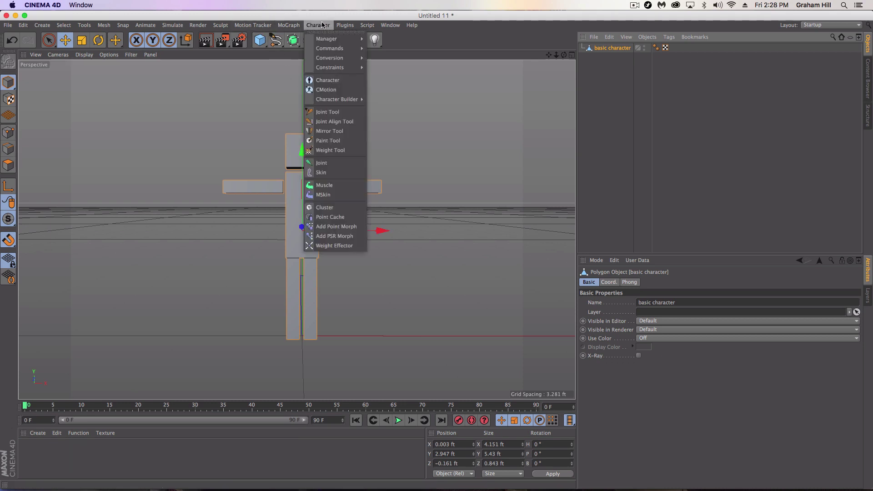
click(322, 81)
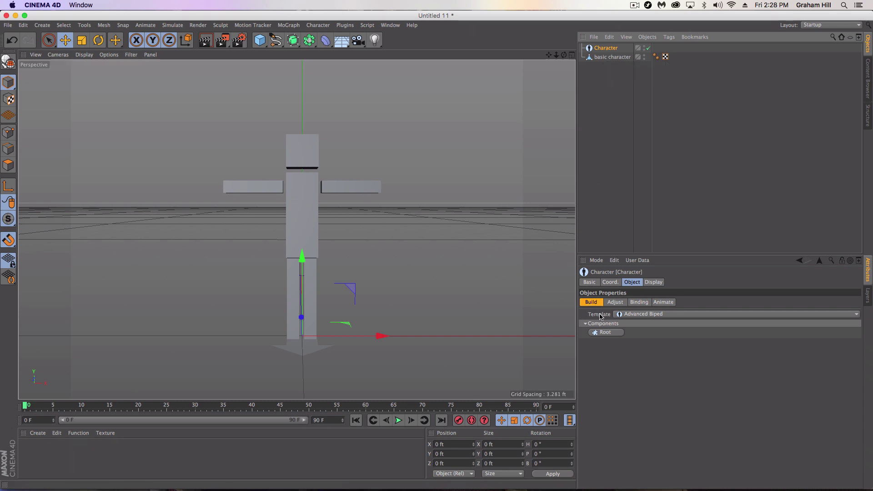
click(603, 334)
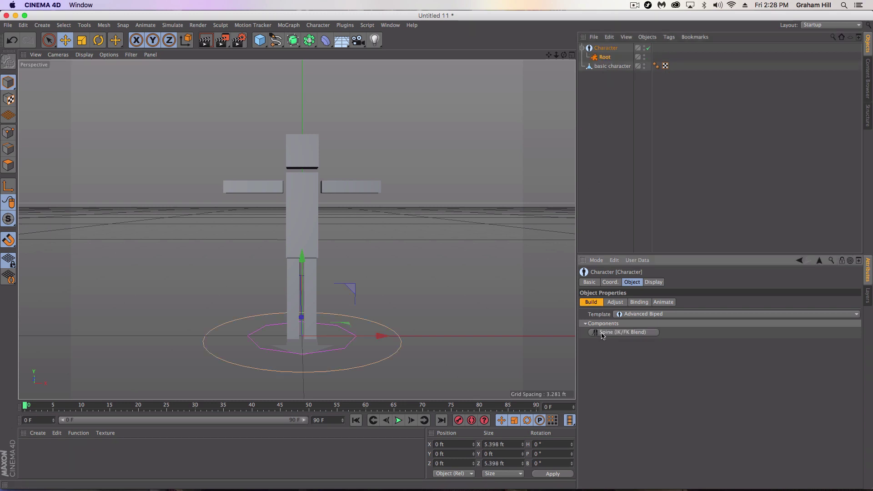
click(608, 333)
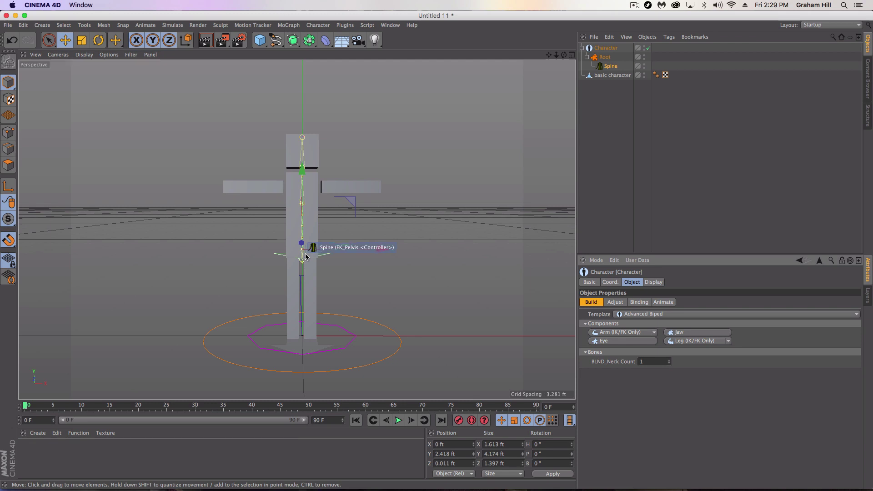
Step: Build L_Arm and R_Arm components under the Spine, then L_Leg and R_Leg
click(623, 333)
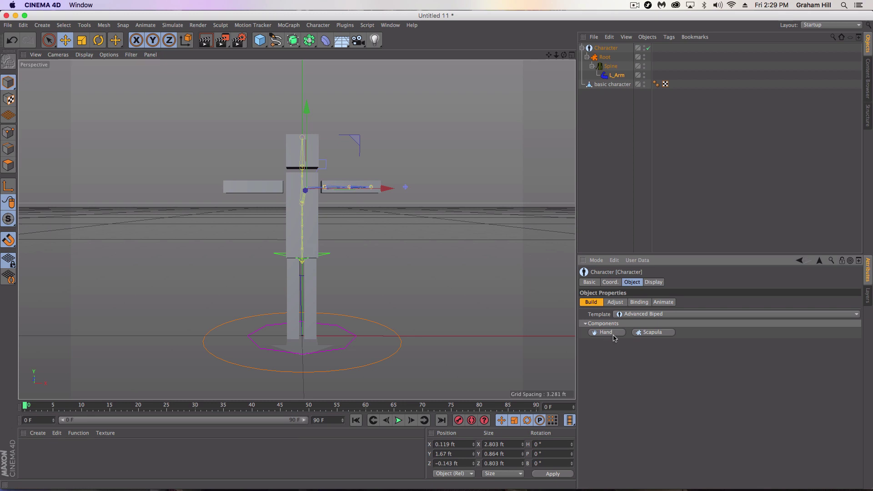
click(611, 66)
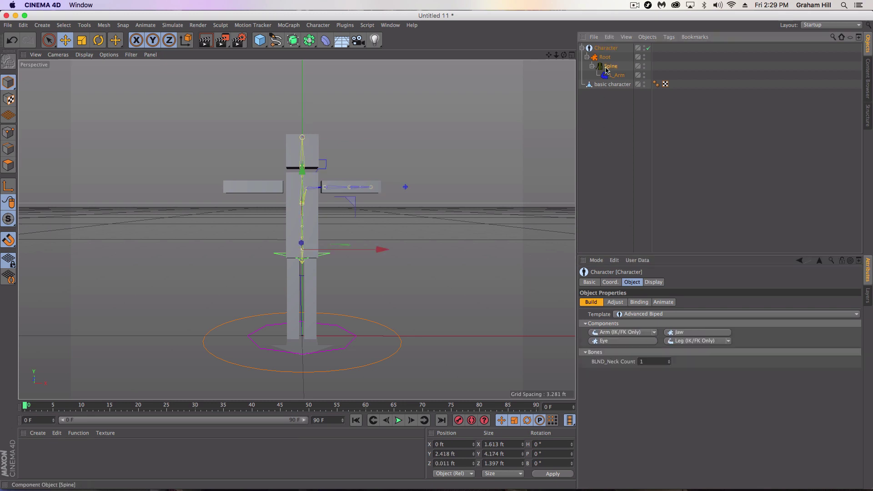
click(624, 333)
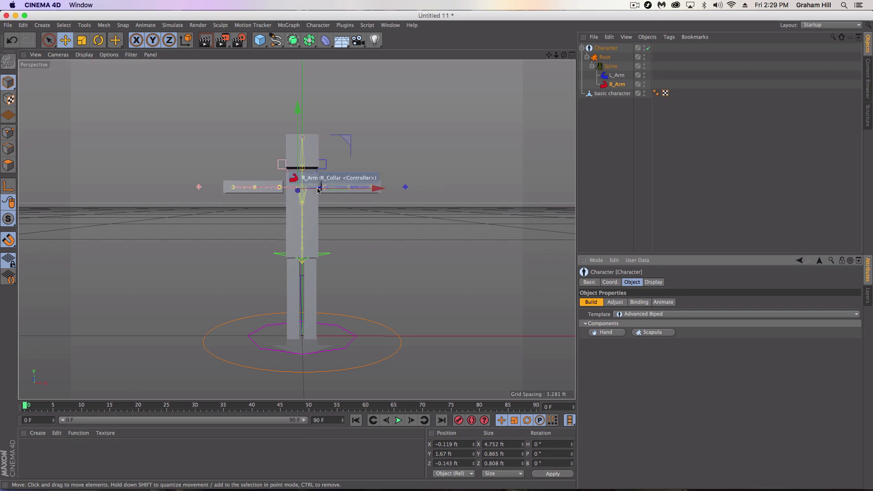
click(610, 67)
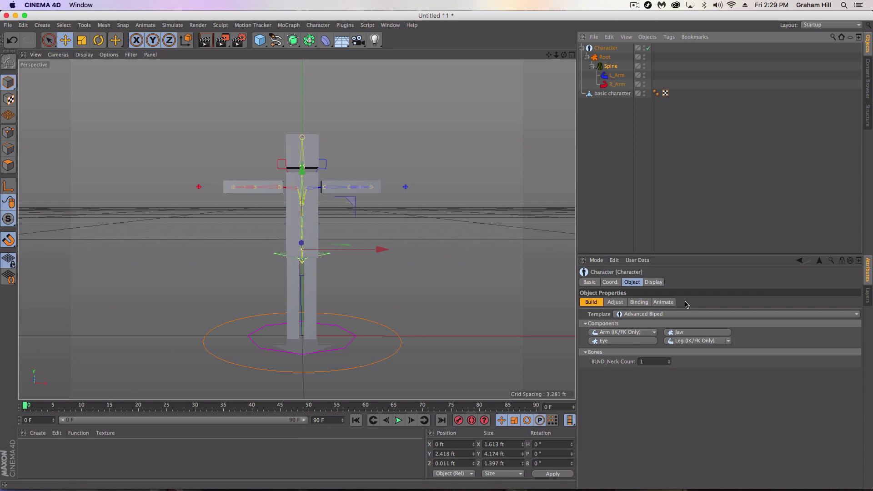
click(672, 342)
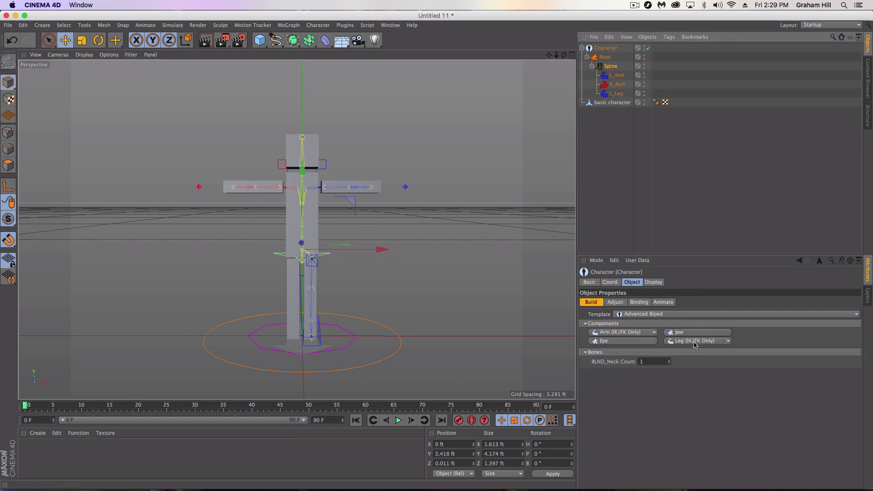
click(695, 343)
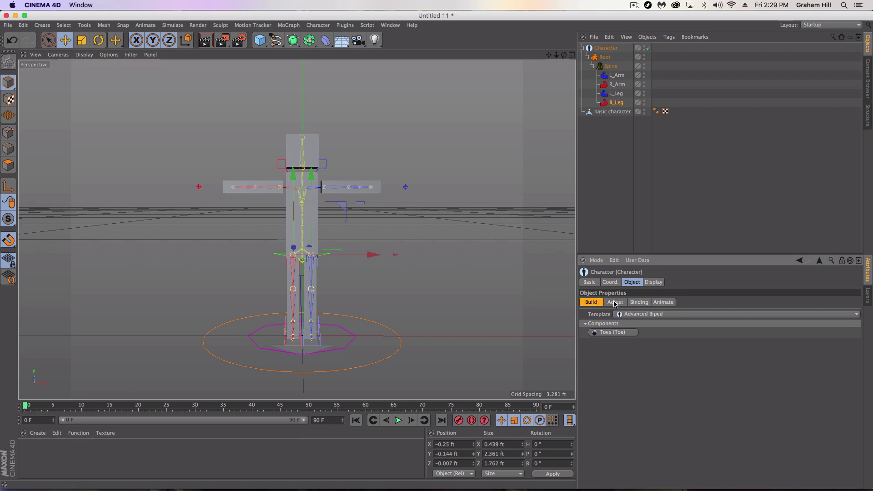
Step: Switch the rig to Adjust mode and undo an unwanted arm stretch
click(615, 303)
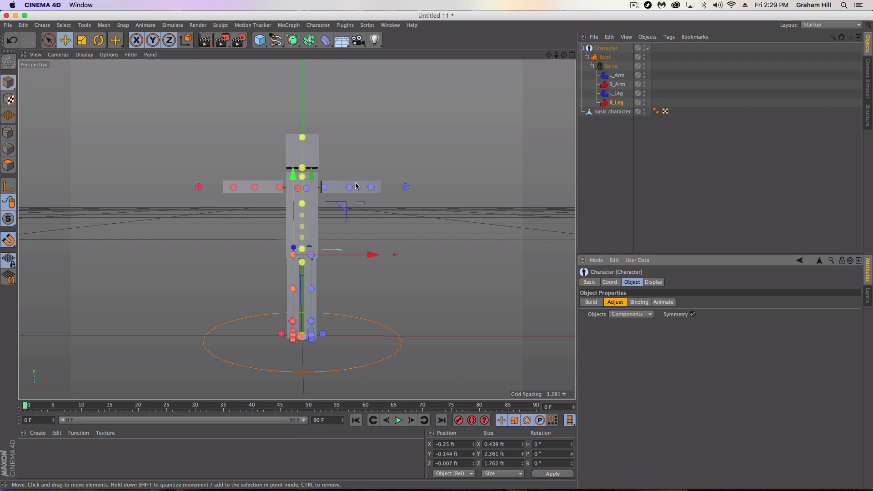
scroll(356, 186, up, 2)
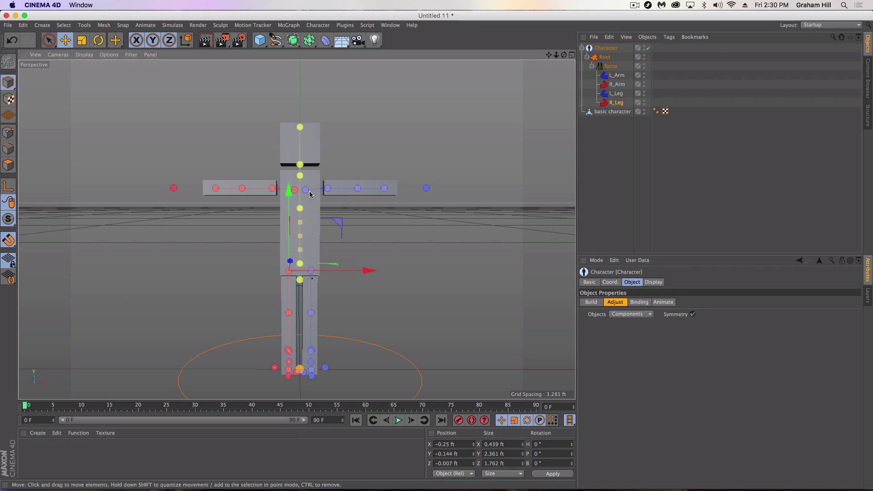
drag(305, 190, 386, 186)
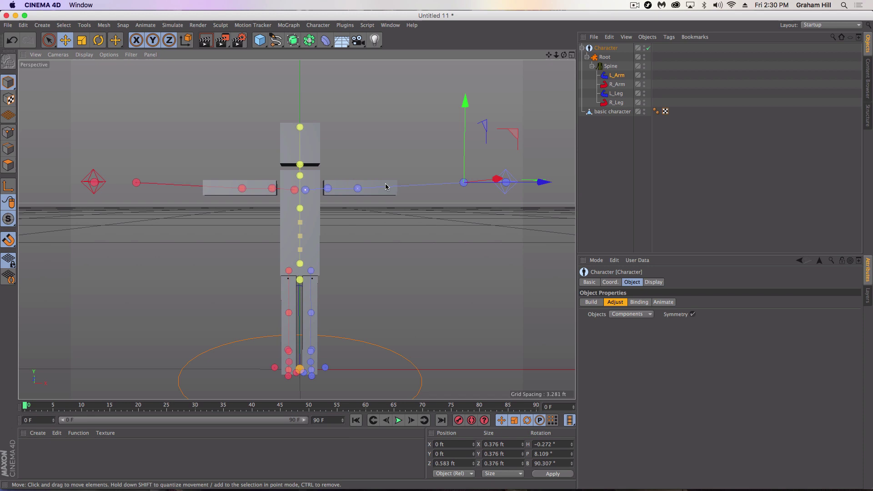
key(super+z)
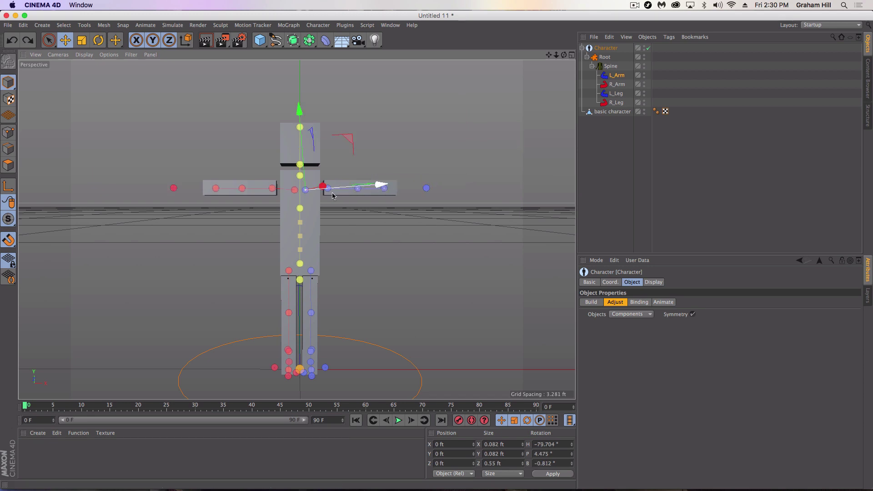
alt+drag(376, 193, 395, 178)
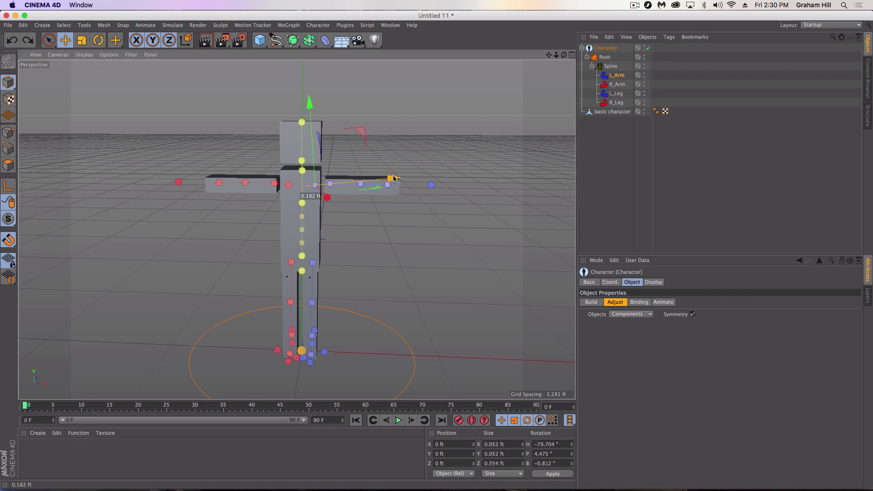
Step: Extend the left arm chain and set the hand joint at the arm's end, mirrored by Symmetry
drag(337, 189, 406, 189)
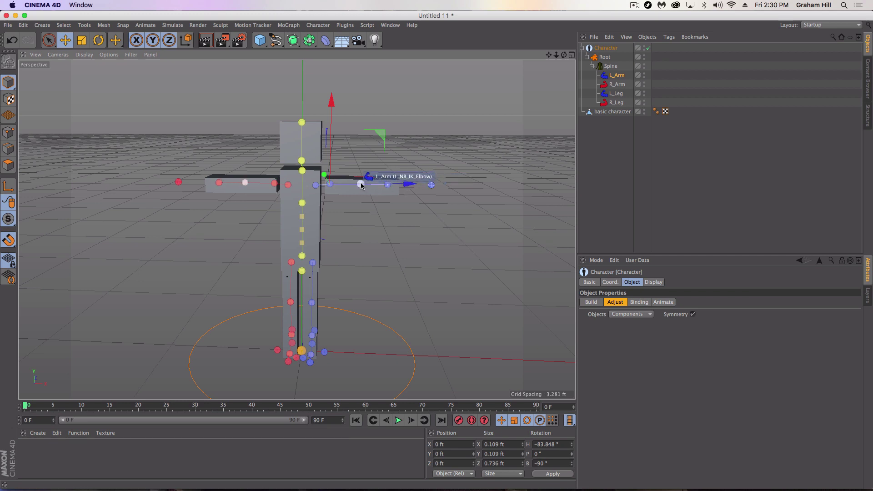
click(388, 184)
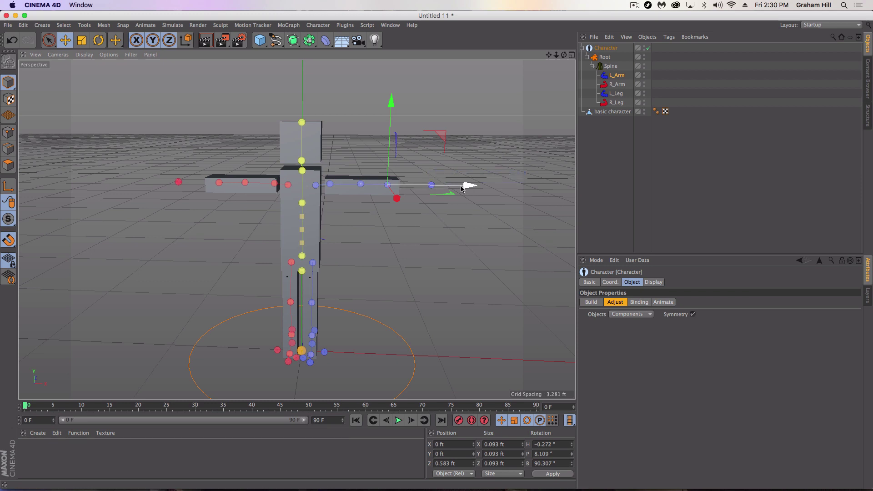
drag(465, 188, 459, 189)
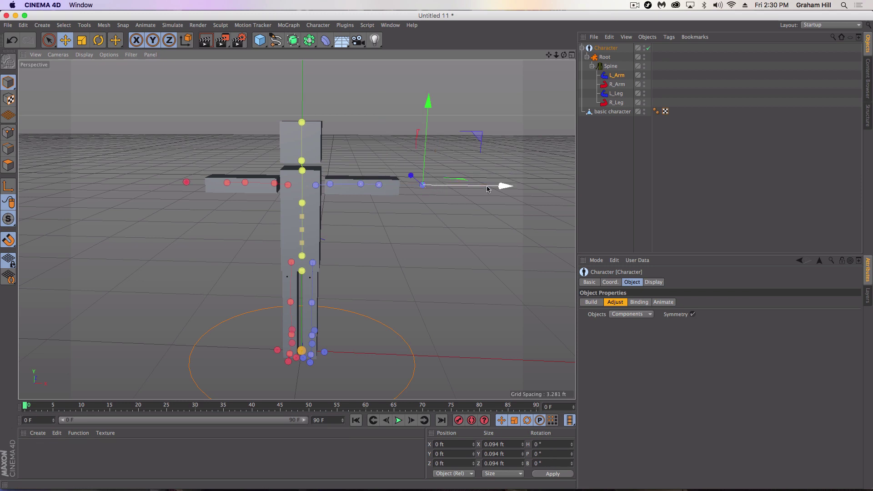
drag(502, 186, 477, 187)
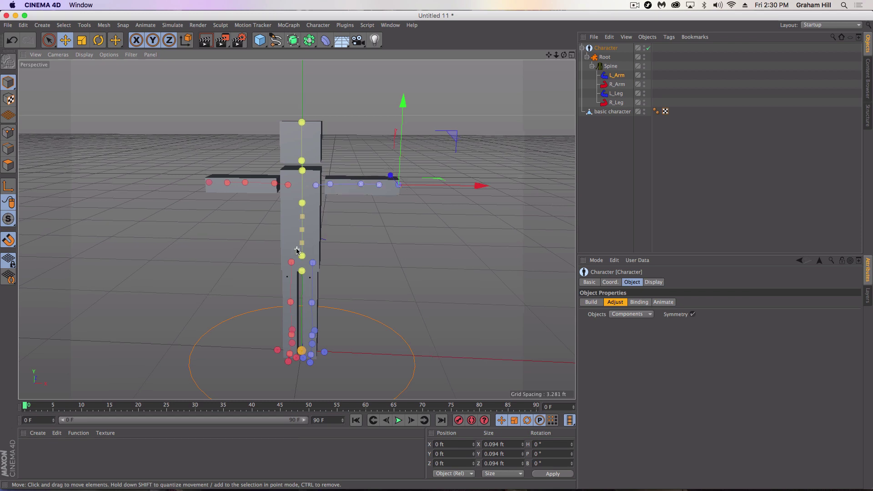
Step: Orbit and zoom around the rig to check the hip and knee joints sit inside the mesh legs
alt+drag(297, 248, 306, 215)
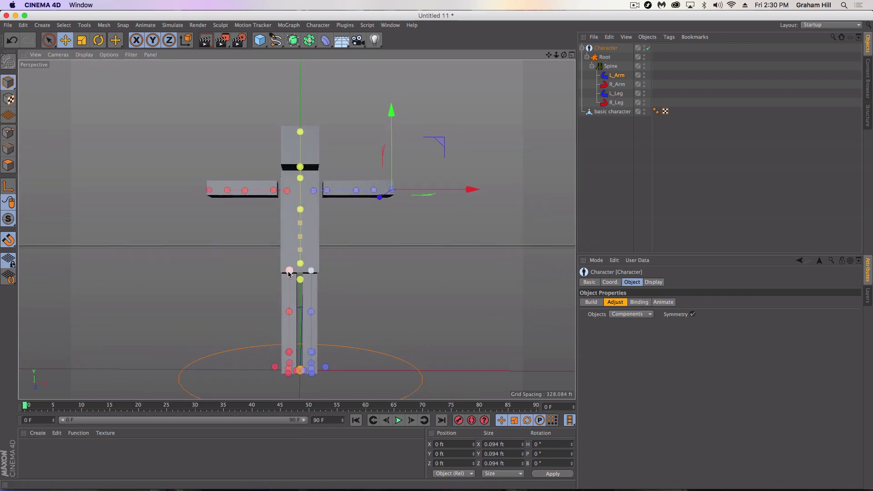
scroll(288, 271, up, 2)
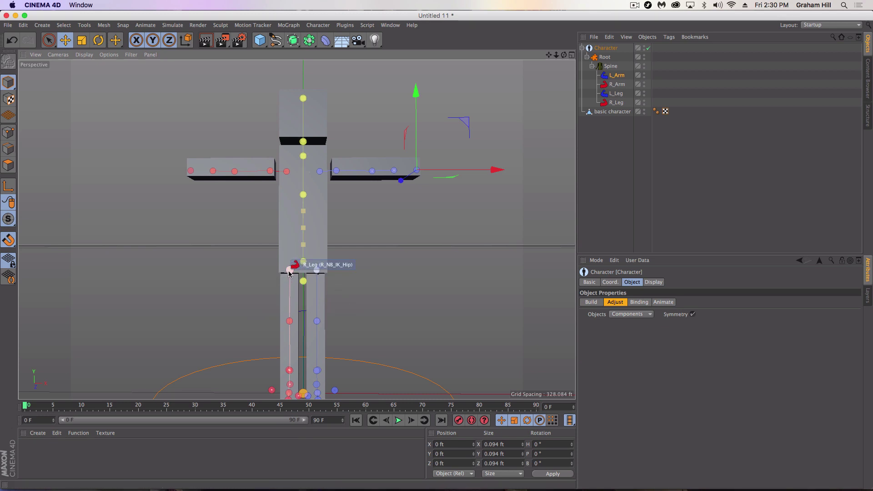
alt+drag(289, 273, 306, 288)
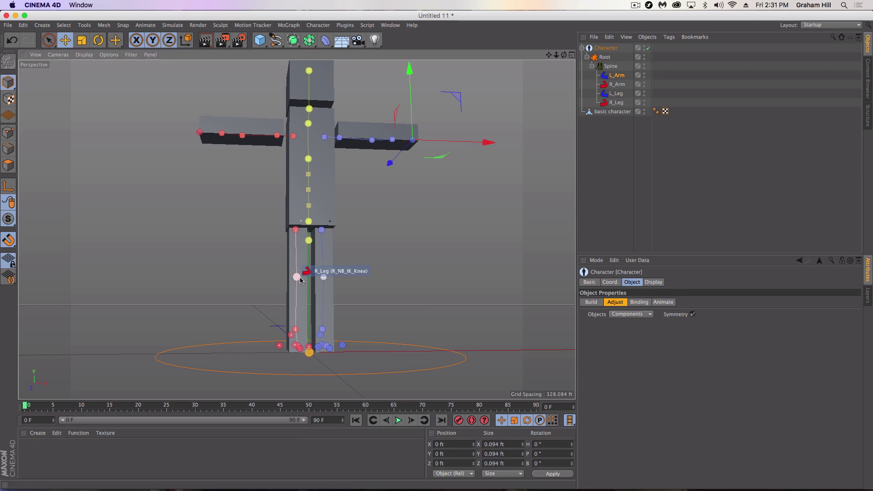
alt+drag(296, 274, 282, 298)
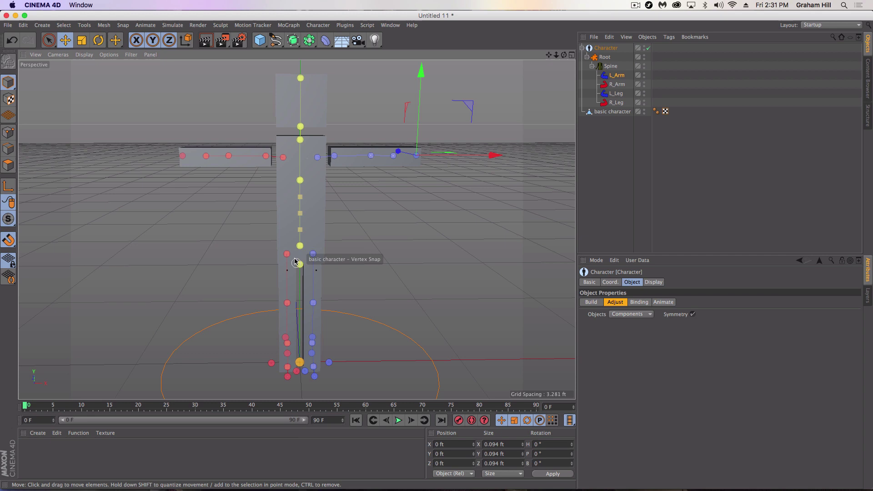
scroll(356, 258, down, 2)
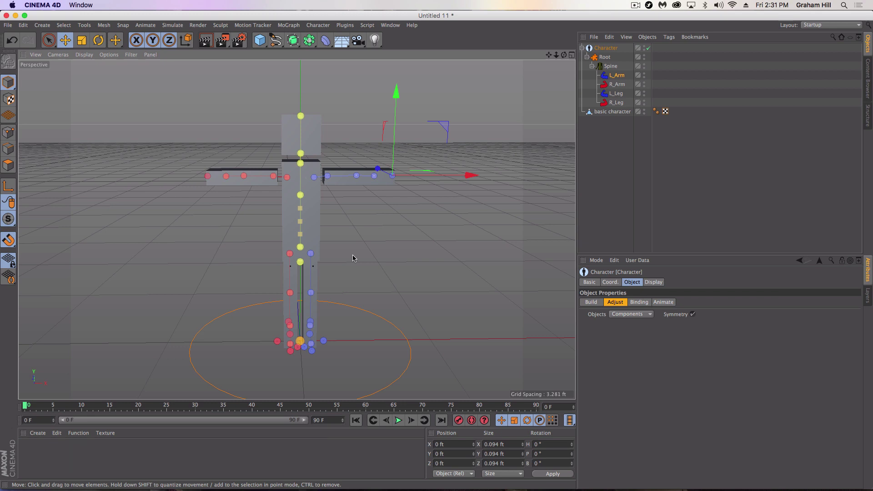
Step: In the Character's Binding settings, remove the automatically created Skin object
click(634, 302)
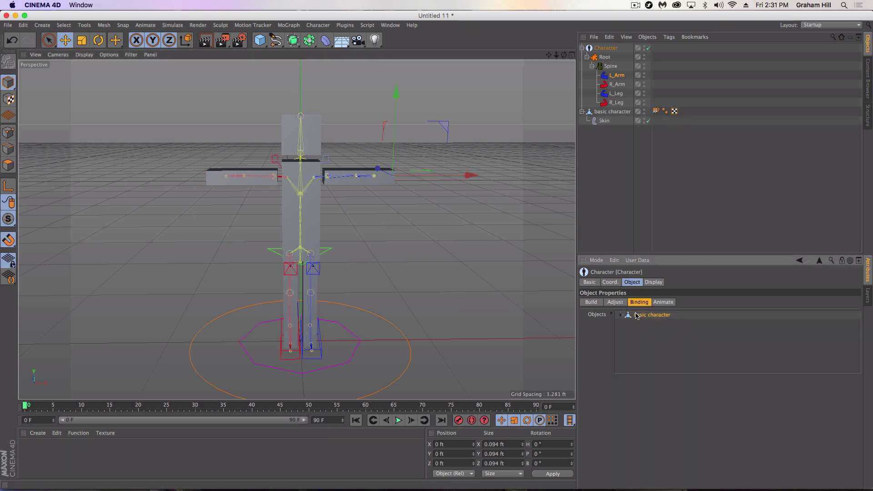
key(Delete)
click(609, 124)
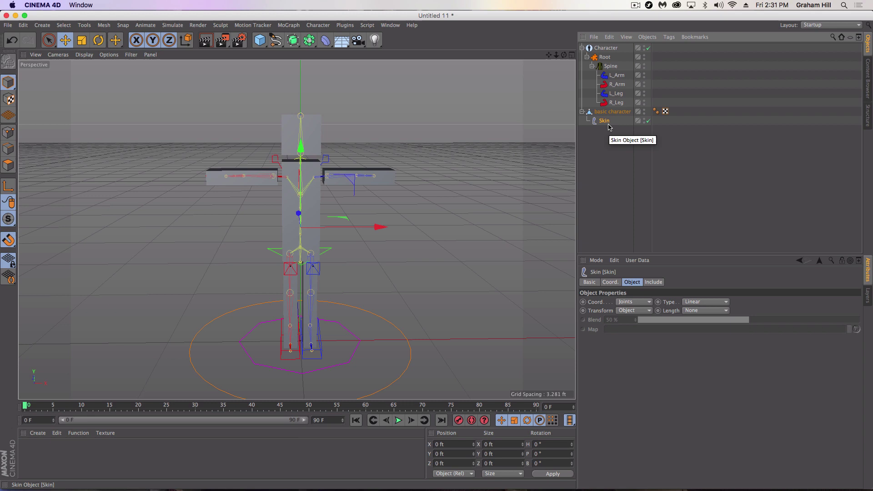
key(Delete)
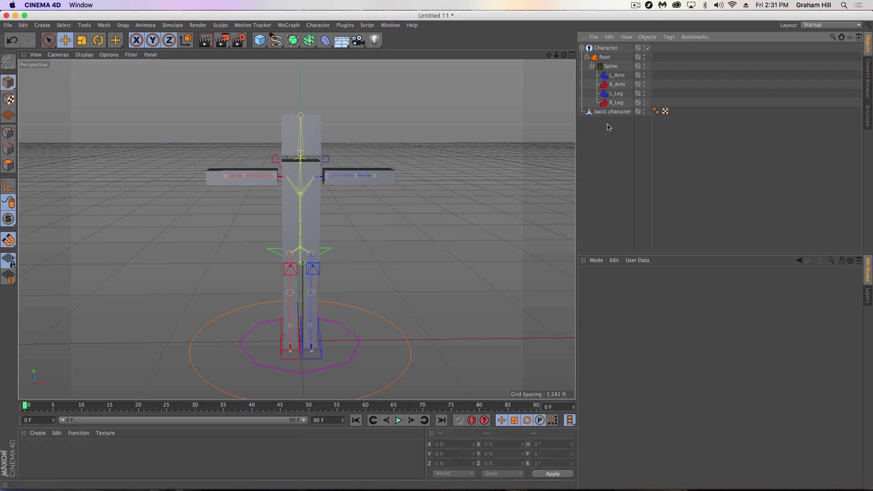
Step: Add 'basic character' to the Binding Objects list and select the new Skin it creates
click(611, 52)
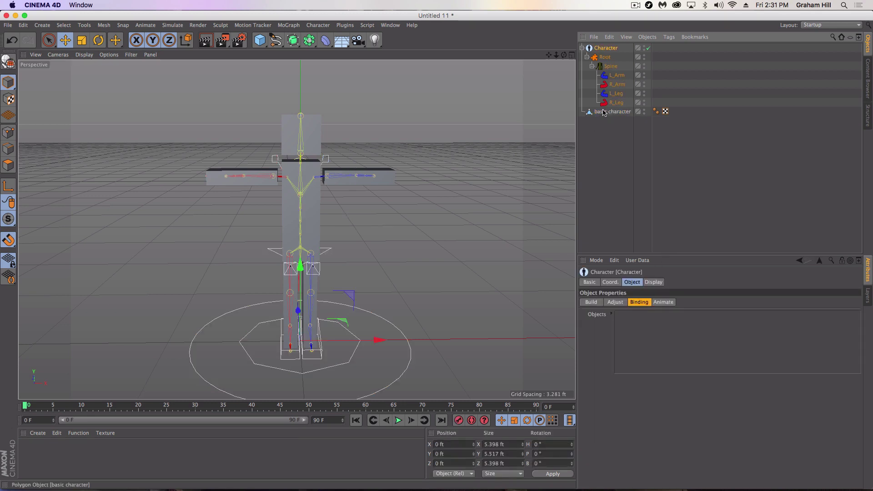
drag(610, 112, 626, 323)
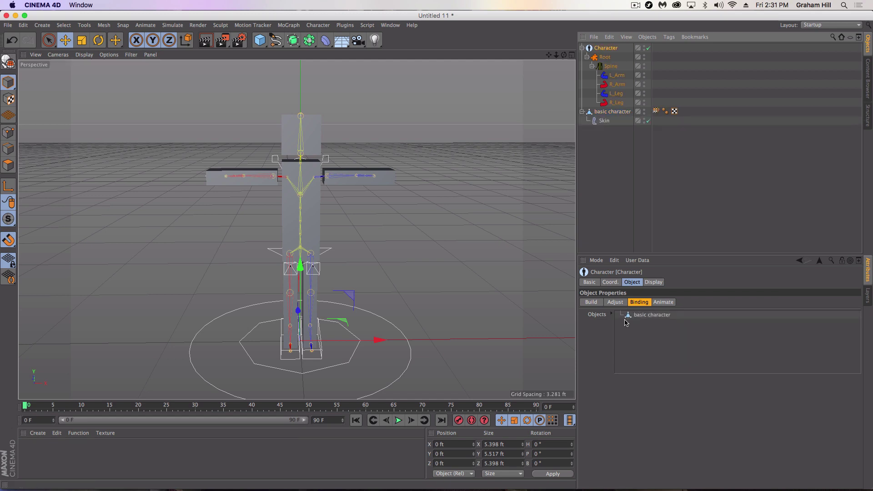
click(601, 123)
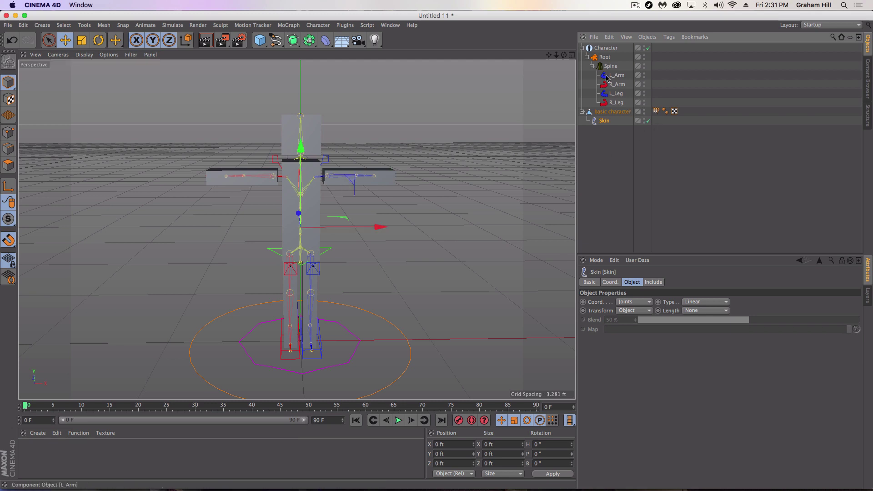
Step: Add a walk cycle from the Character's Animate settings and play the animation
click(607, 49)
click(664, 302)
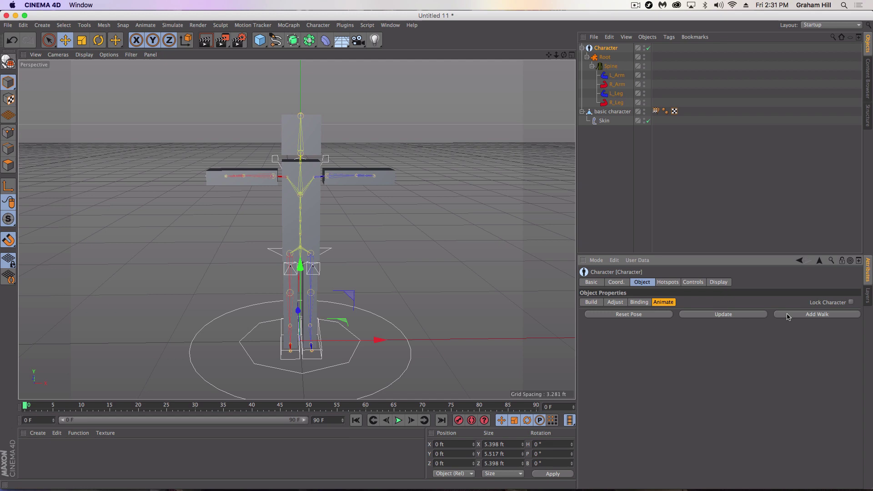
click(789, 315)
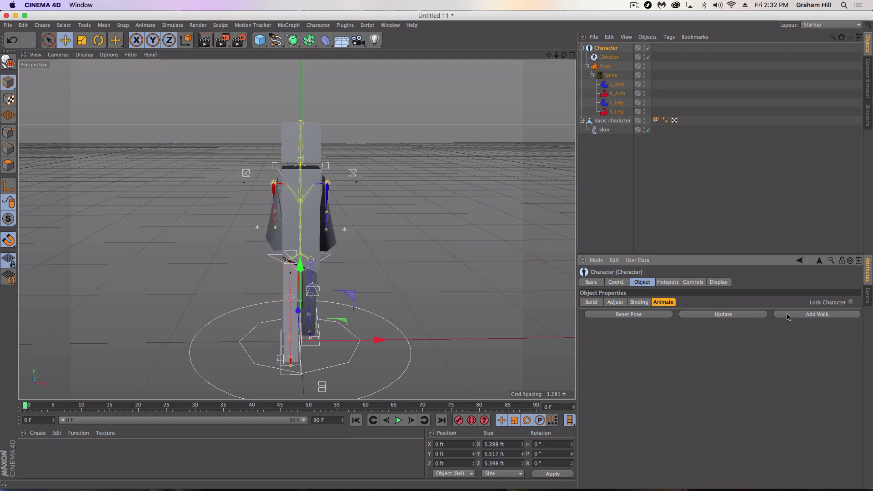
click(399, 420)
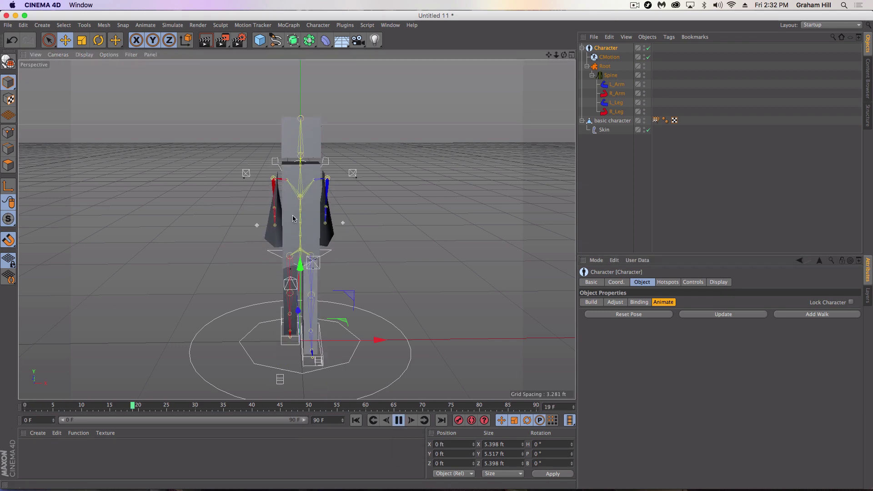
mouse_move(308, 218)
alt+mouse_down()
mouse_move(556, 215)
mouse_move(363, 214)
mouse_move(280, 201)
mouse_move(292, 213)
alt+mouse_up()
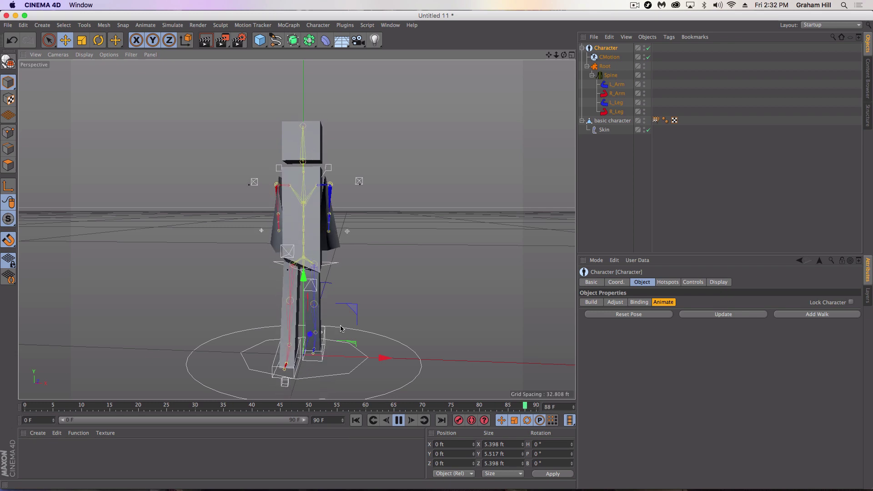
alt+drag(311, 236, 176, 240)
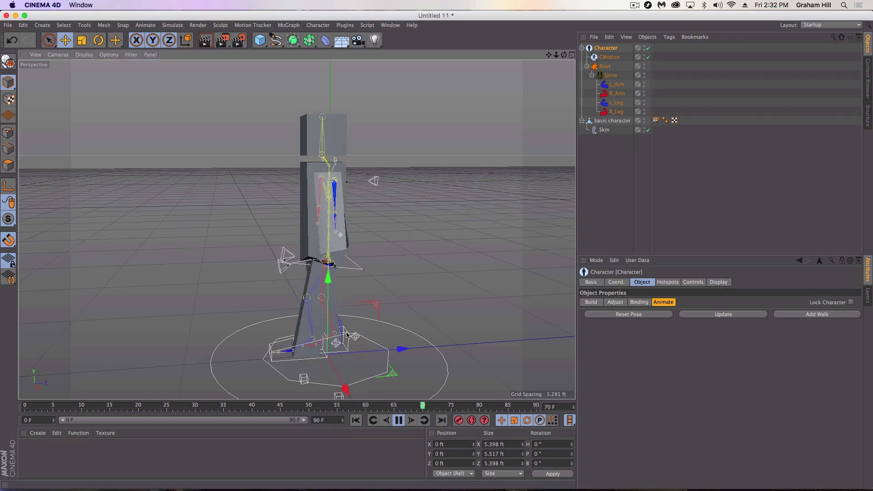
alt+drag(346, 334, 443, 207)
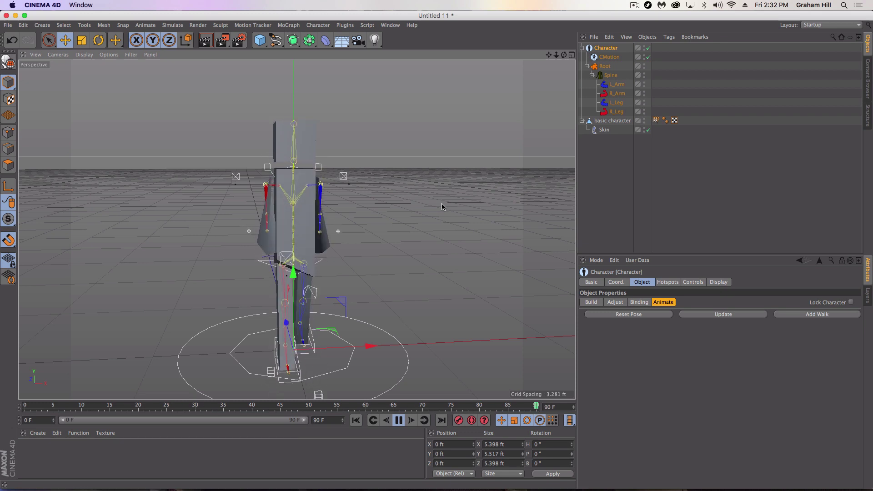
Step: Add a Character.1 object and keep its template set to Advanced Biped
click(309, 25)
click(323, 81)
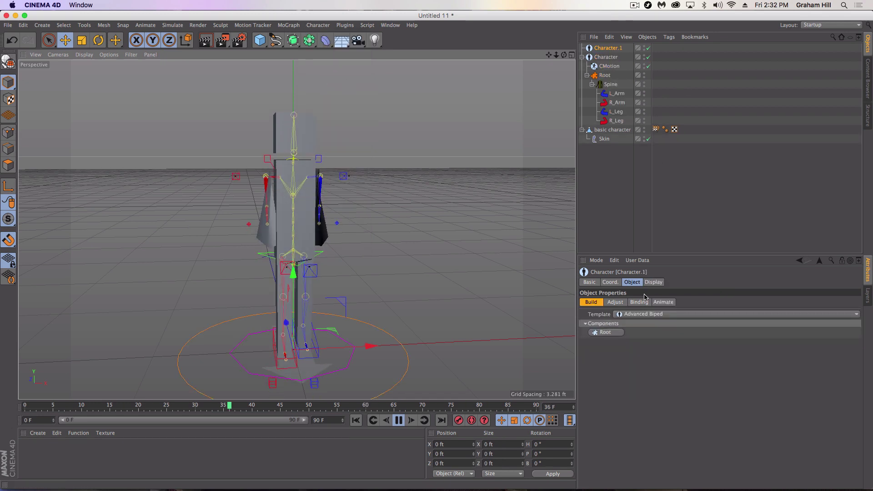
click(642, 315)
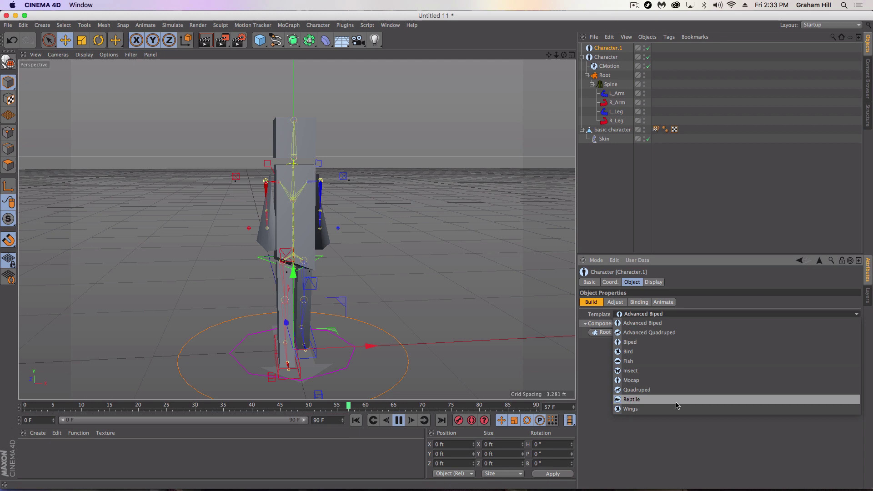
click(593, 404)
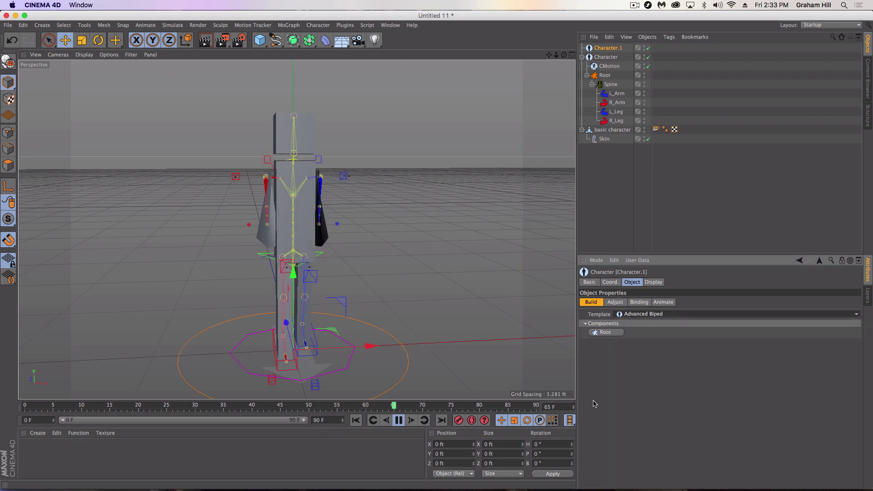